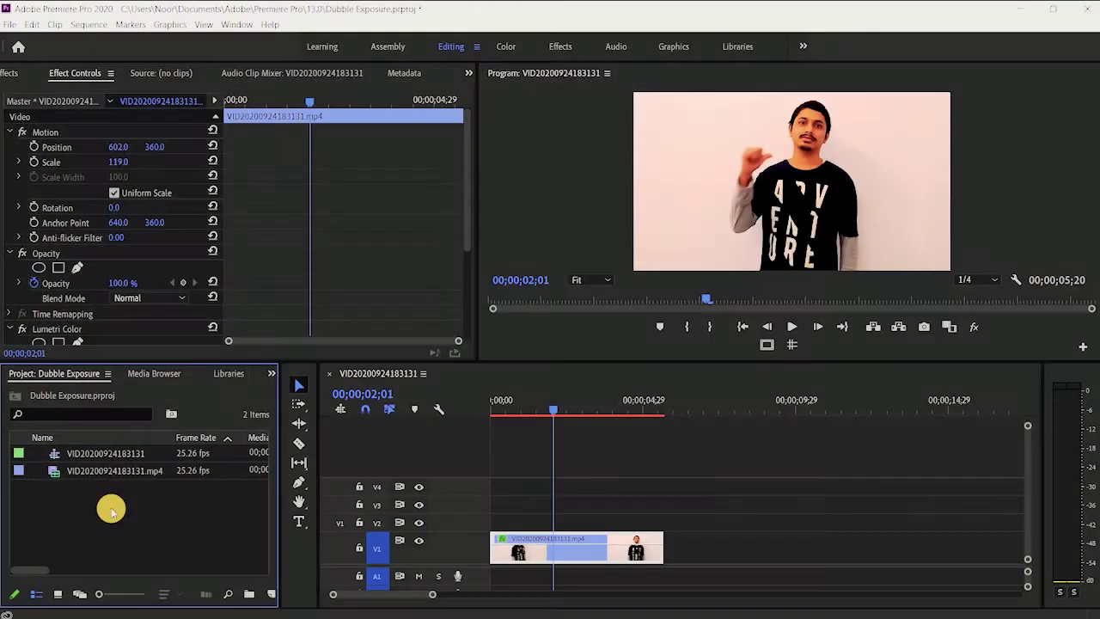
# Import the mixkit rocky planet flyover video from Downloads into the project.
pyautogui.click(127, 471)
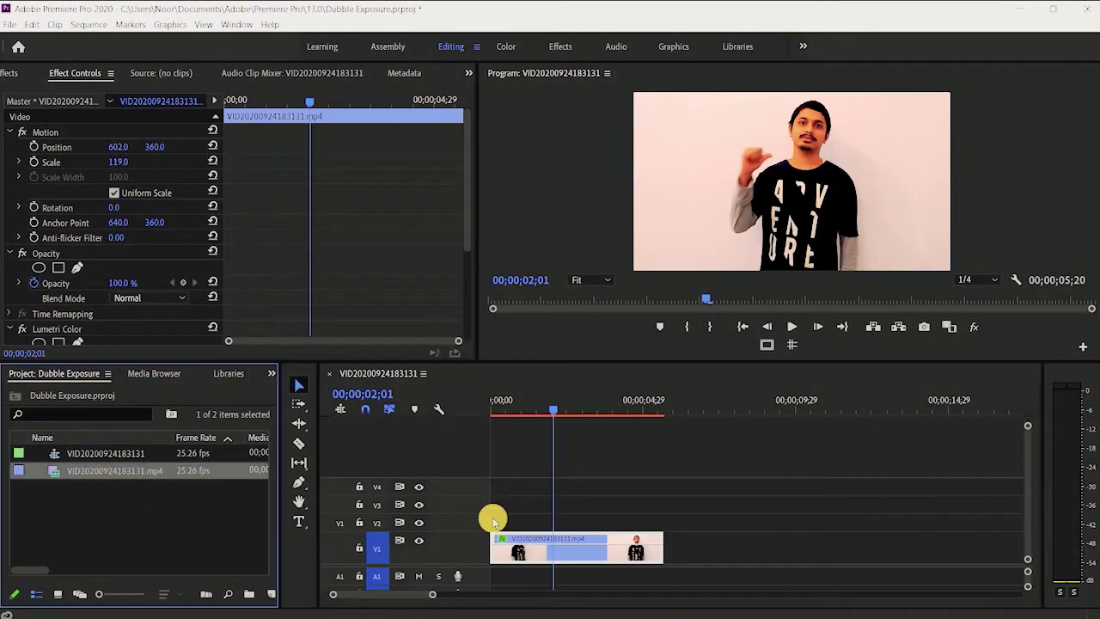
pyautogui.moveTo(532, 409)
pyautogui.mouseDown()
pyautogui.moveTo(508, 410)
pyautogui.moveTo(619, 415)
pyautogui.mouseUp()
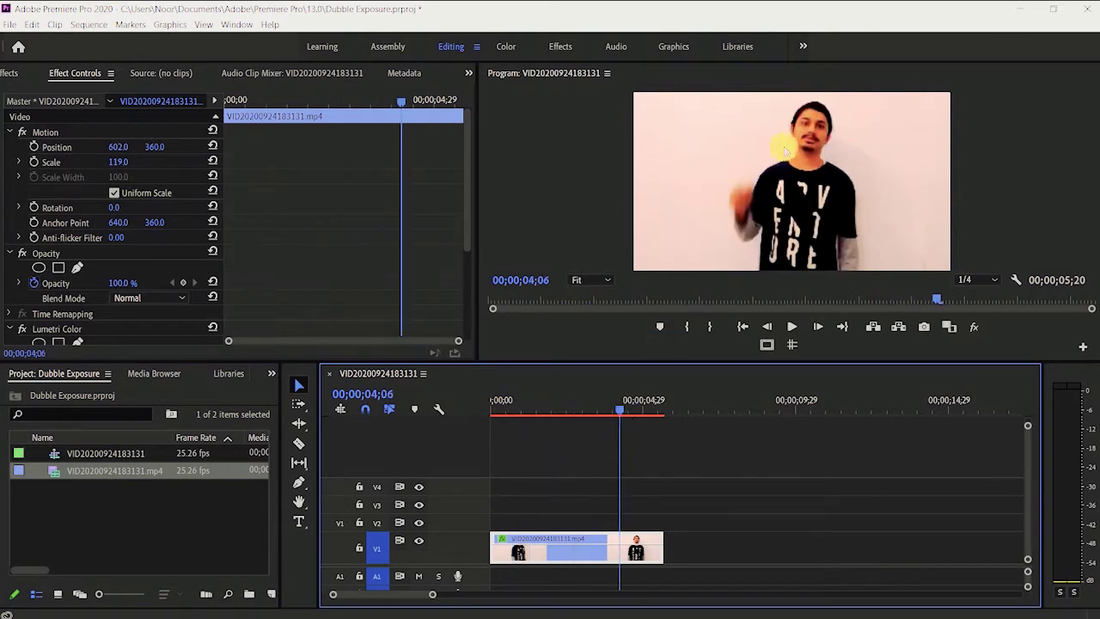
pyautogui.click(94, 527)
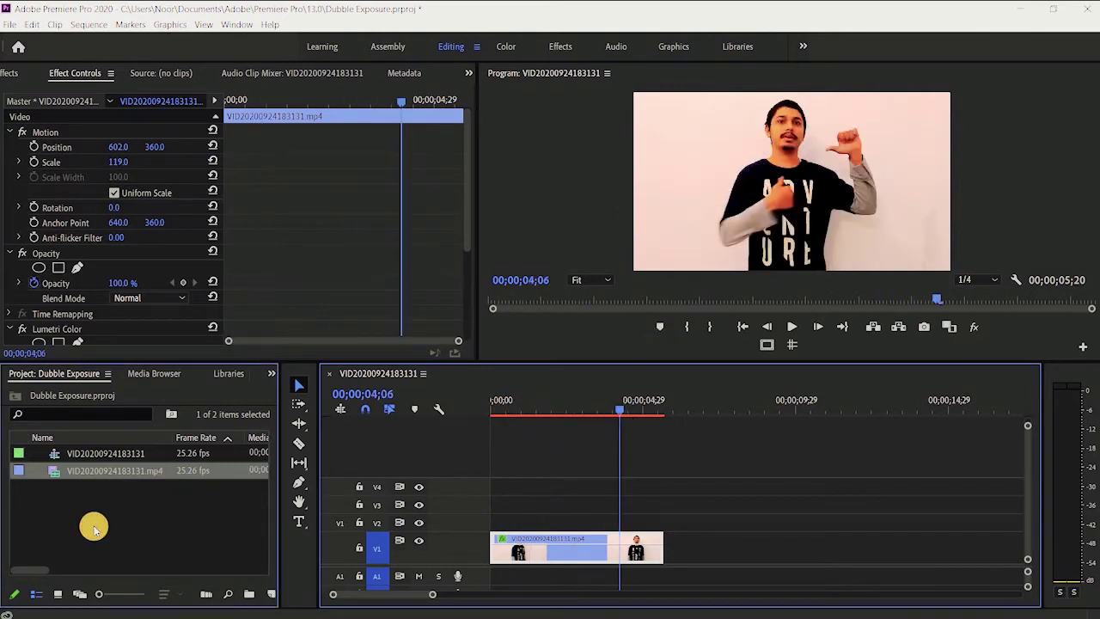
pyautogui.doubleClick(94, 526)
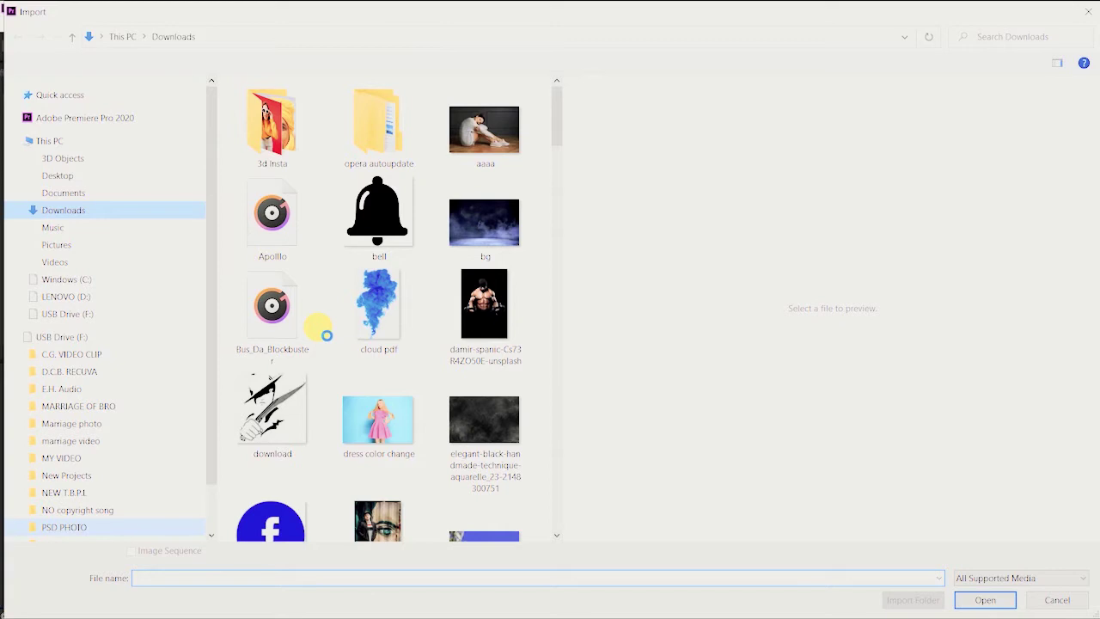
pyautogui.scroll(-5, 318, 330)
pyautogui.click(404, 421)
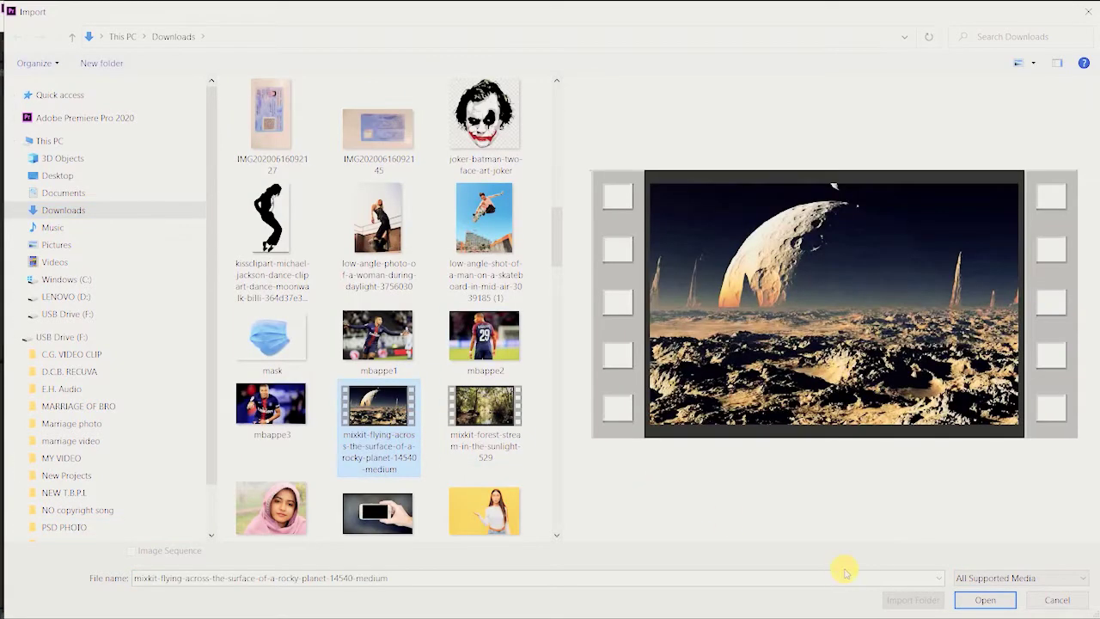
pyautogui.click(984, 600)
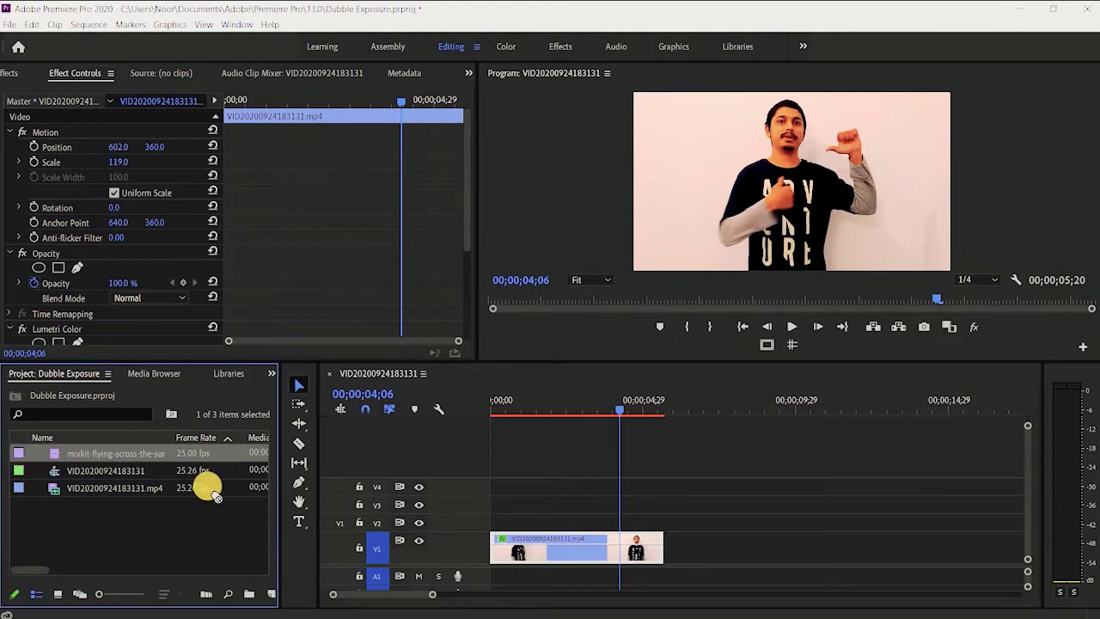
# Put the planet clip on V2 above the person clip, trimmed to end with V1.
pyautogui.moveTo(213, 492)
pyautogui.mouseDown()
pyautogui.moveTo(567, 528)
pyautogui.moveTo(490, 526)
pyautogui.mouseUp()
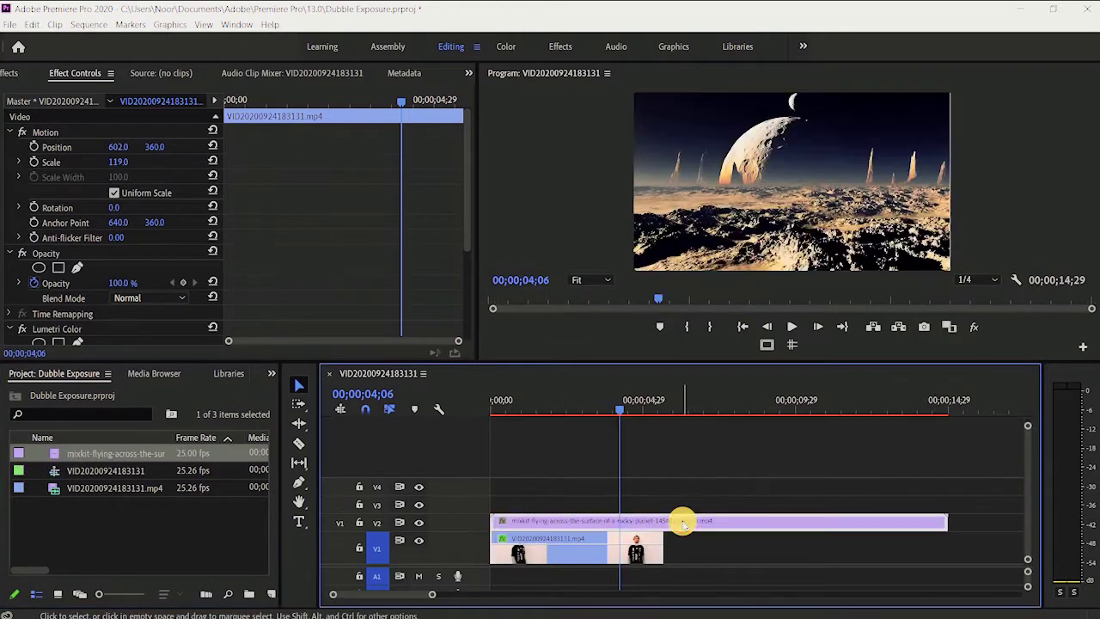
pyautogui.moveTo(944, 521); pyautogui.dragTo(666, 527)
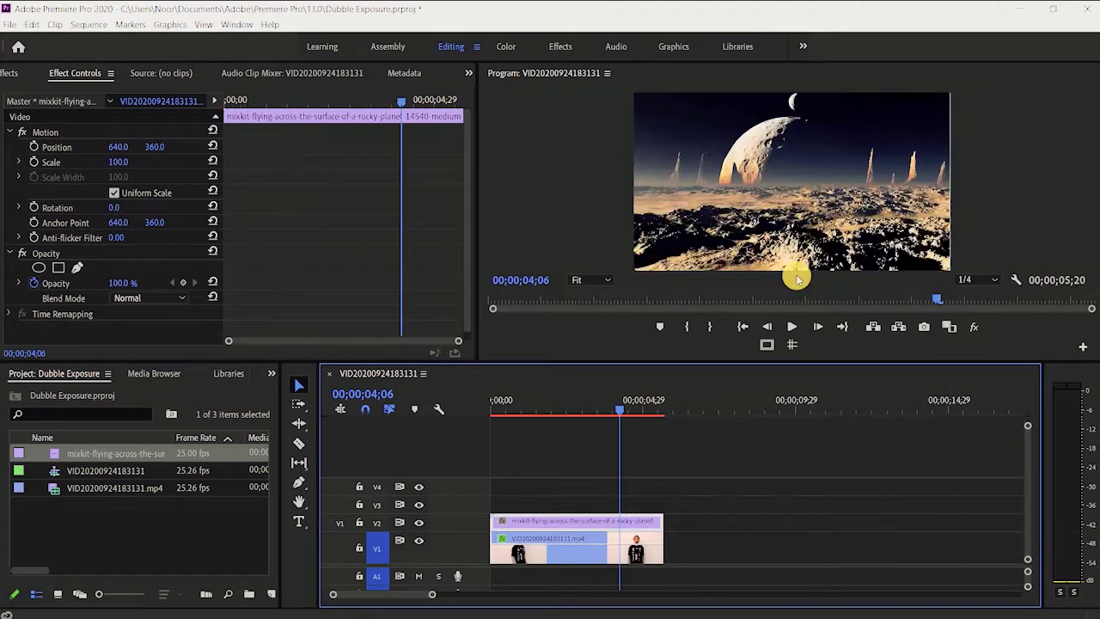
pyautogui.click(721, 407)
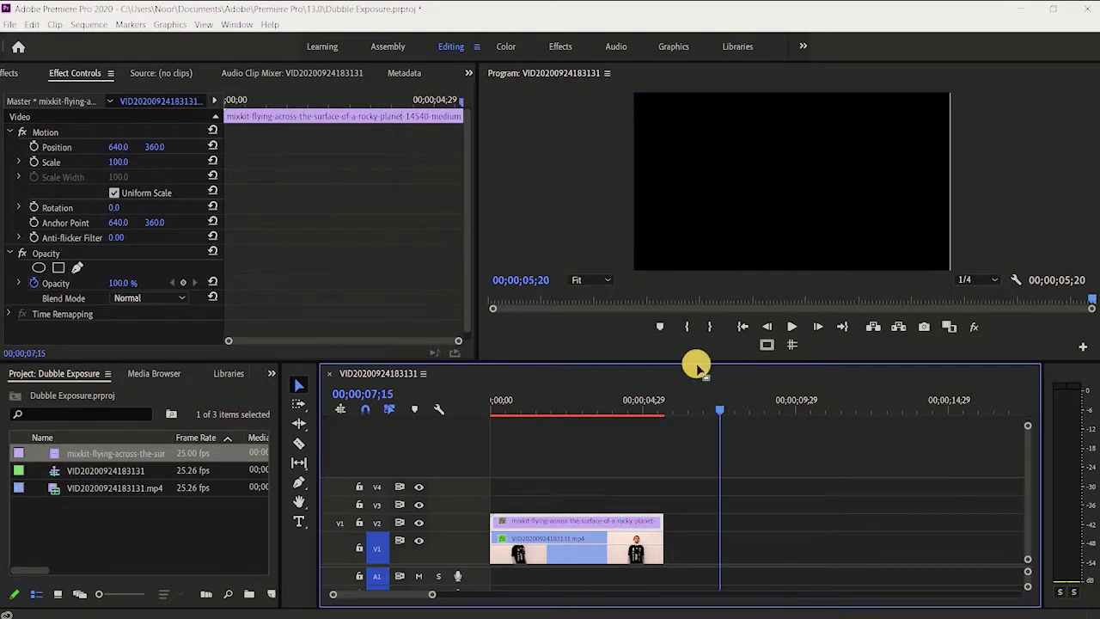
pyautogui.moveTo(696, 365); pyautogui.dragTo(700, 396)
pyautogui.click(810, 225)
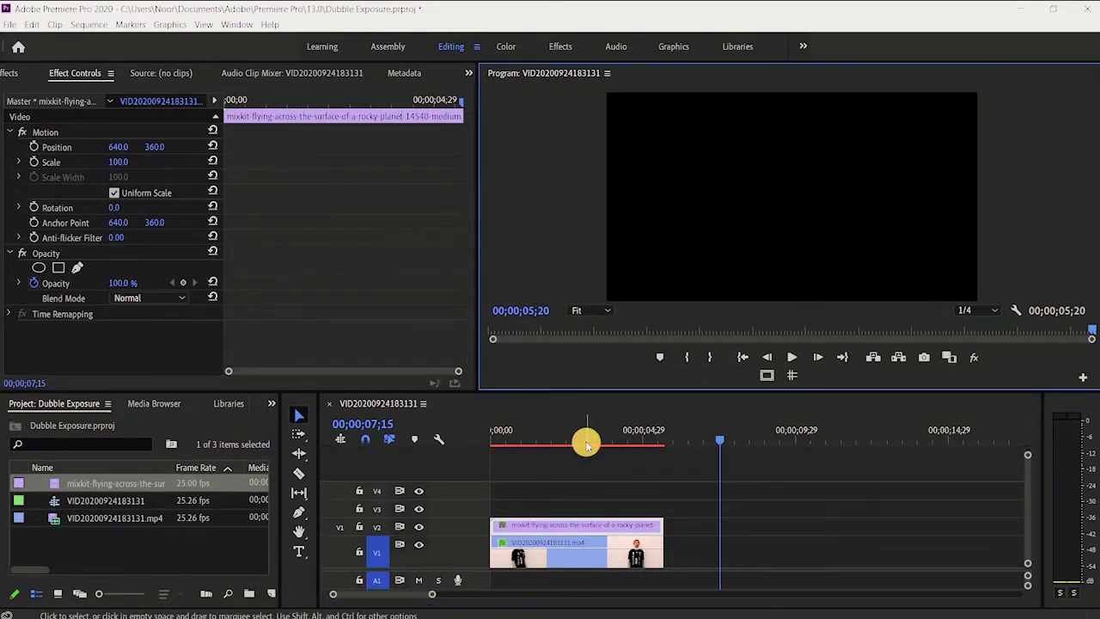
pyautogui.moveTo(587, 445); pyautogui.dragTo(536, 439)
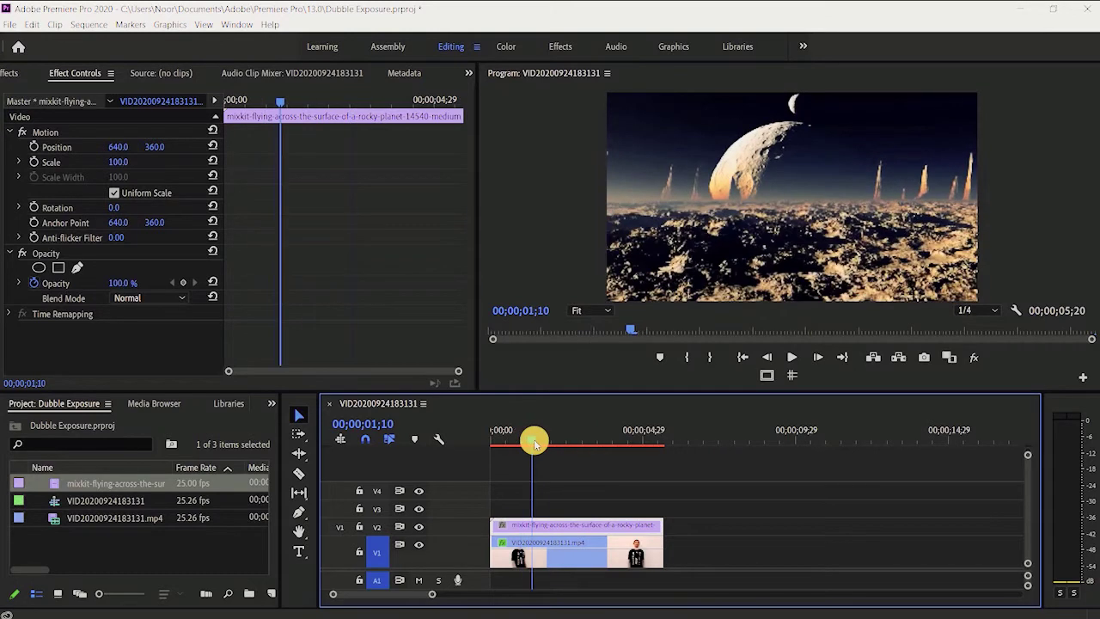
# Scale the planet overlay to 63.3% and position it over the person's shirt.
pyautogui.doubleClick(807, 232)
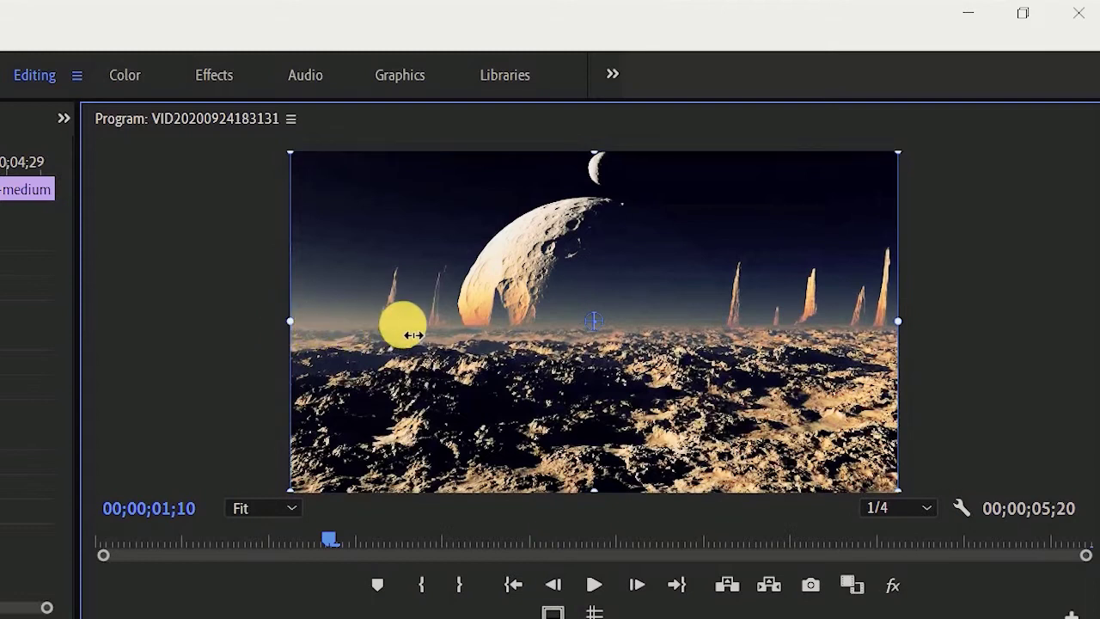
pyautogui.moveTo(420, 335); pyautogui.dragTo(610, 353)
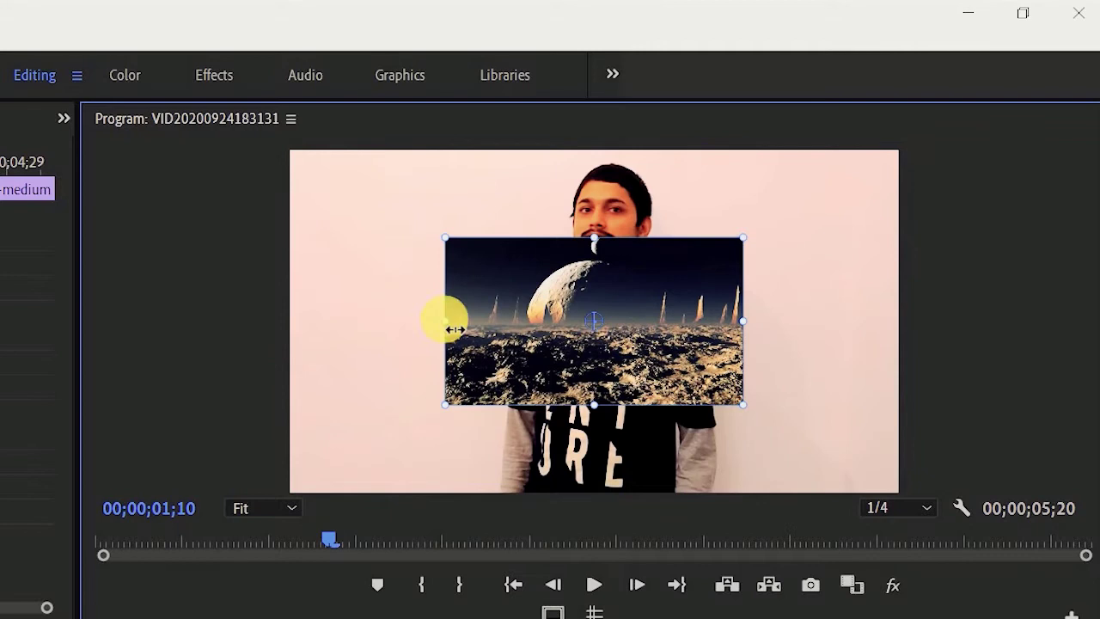
pyautogui.moveTo(414, 332); pyautogui.dragTo(404, 324)
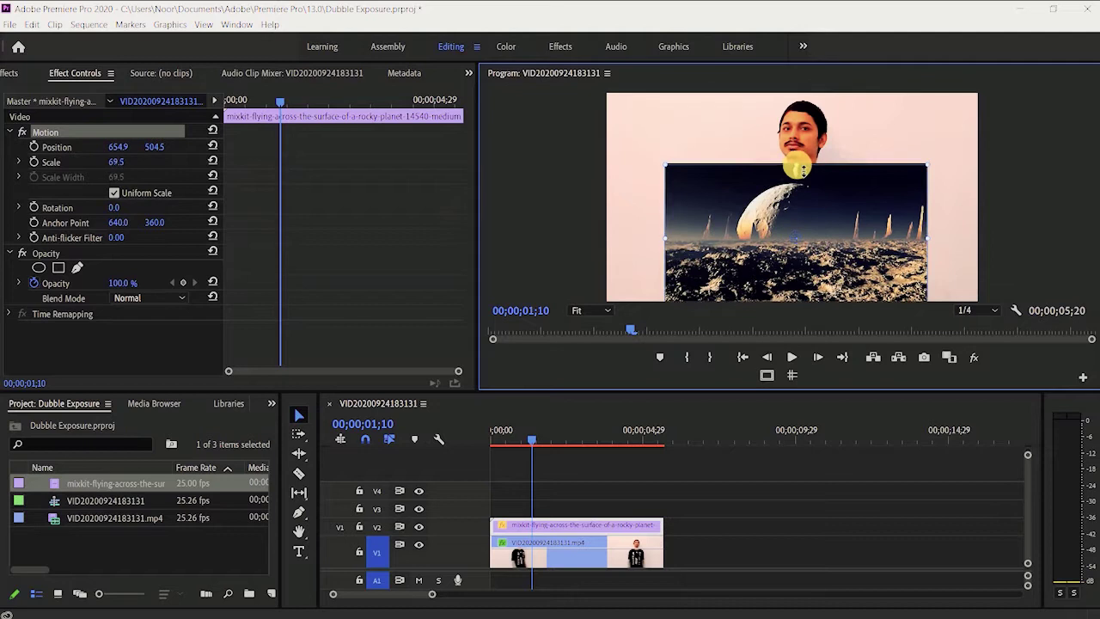
pyautogui.moveTo(796, 162); pyautogui.dragTo(796, 172)
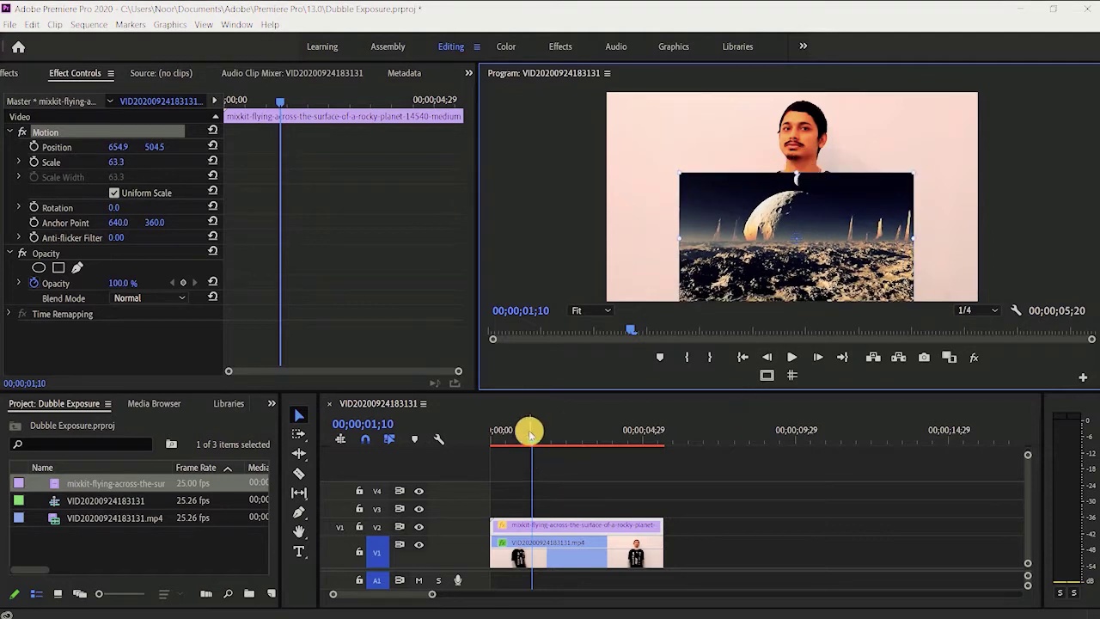
# Play the composite from the start to preview the resized overlay.
pyautogui.moveTo(530, 432); pyautogui.dragTo(490, 437)
pyautogui.press('space')
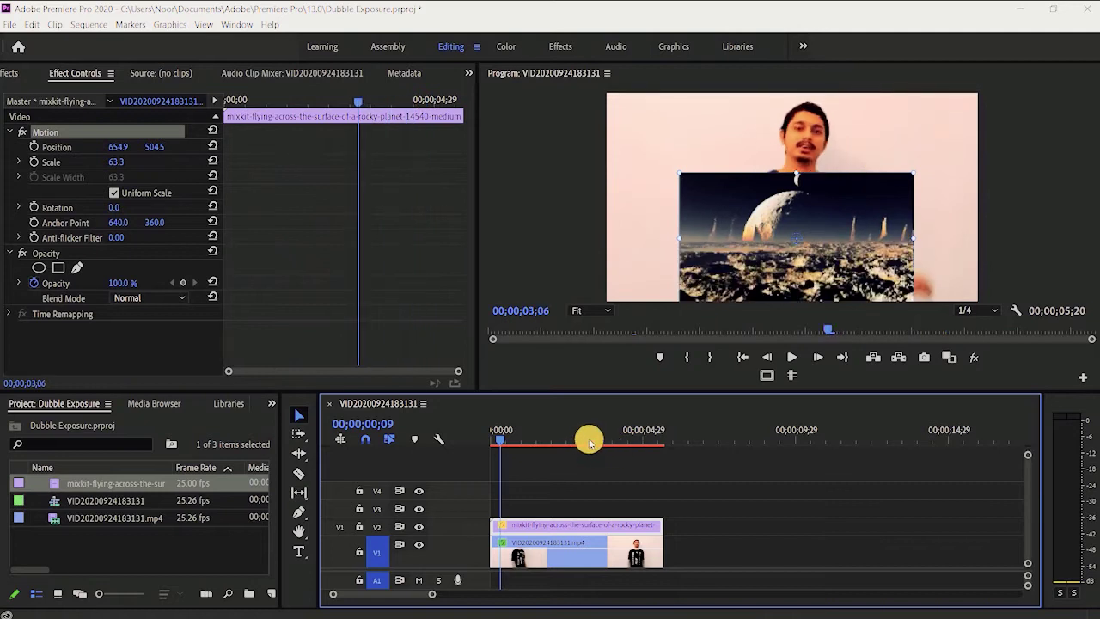
pyautogui.click(588, 440)
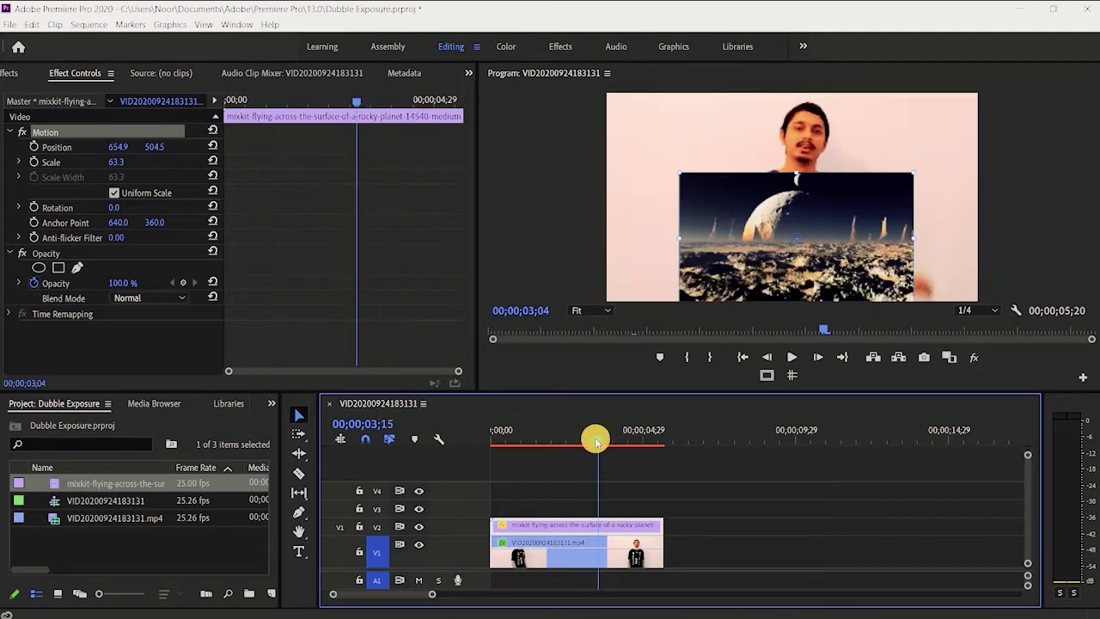
pyautogui.moveTo(597, 441); pyautogui.dragTo(591, 442)
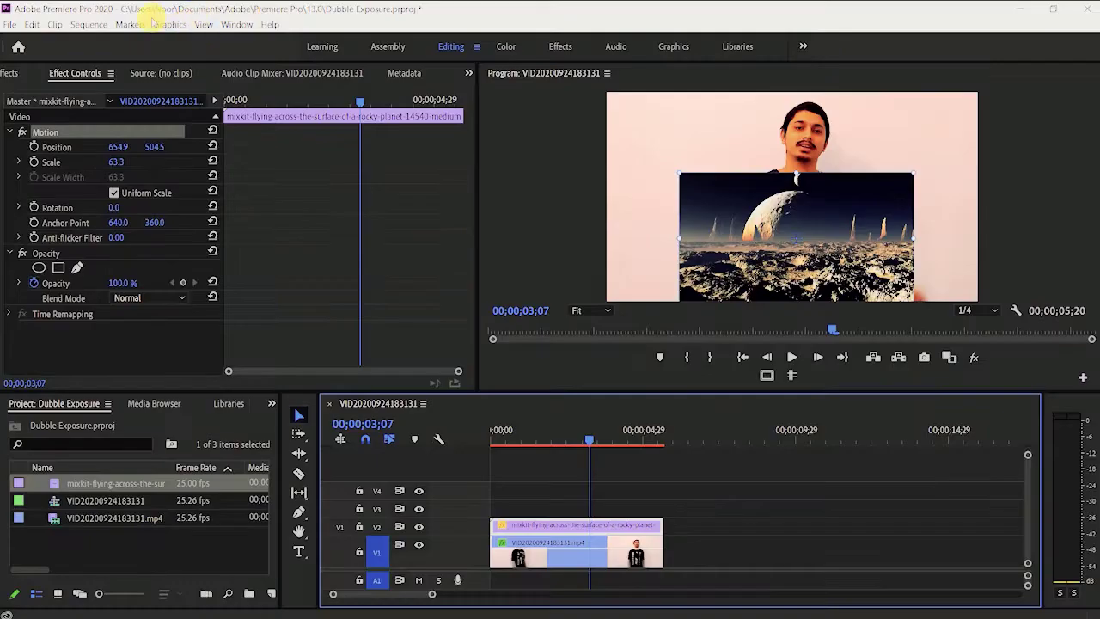
# Set the planet clip's Opacity blend mode to Screen.
pyautogui.click(227, 25)
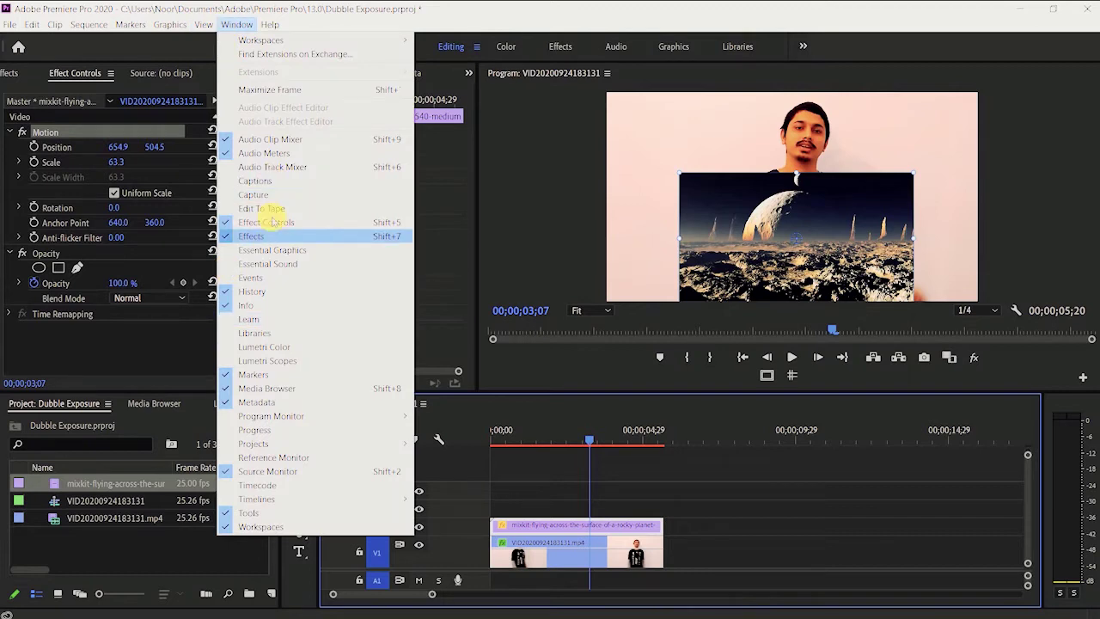
pyautogui.click(510, 257)
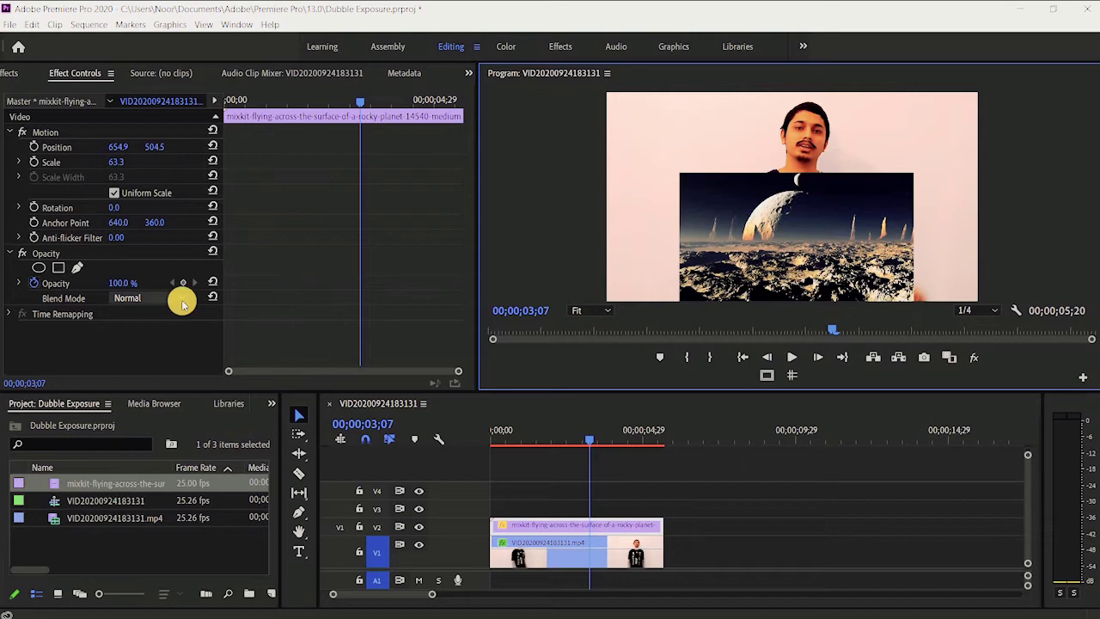
pyautogui.click(182, 304)
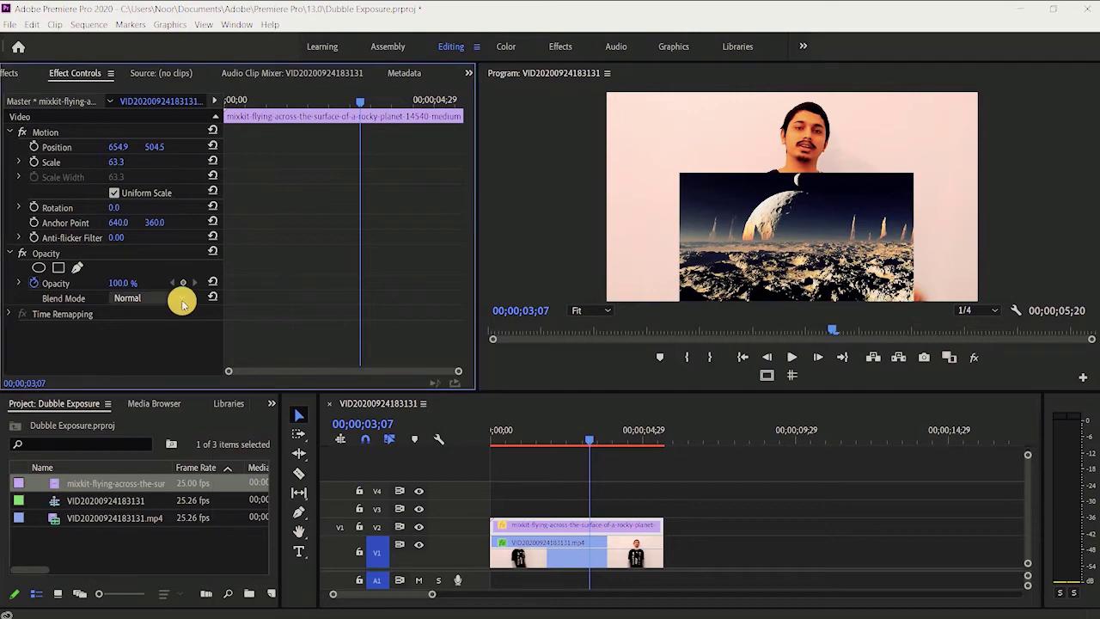
pyautogui.click(182, 300)
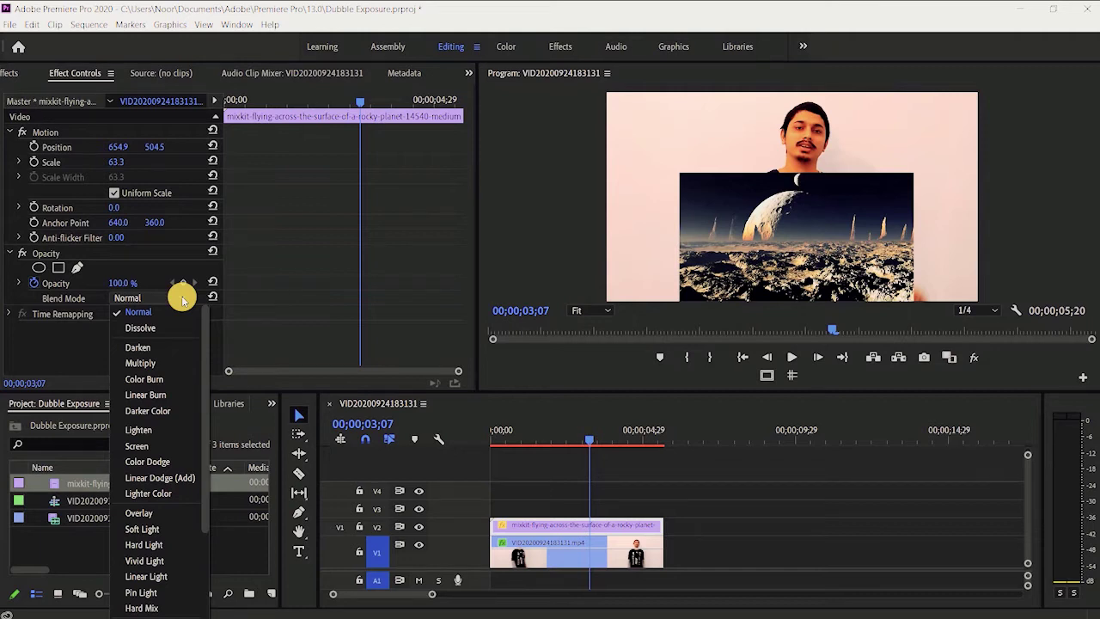
pyautogui.click(142, 446)
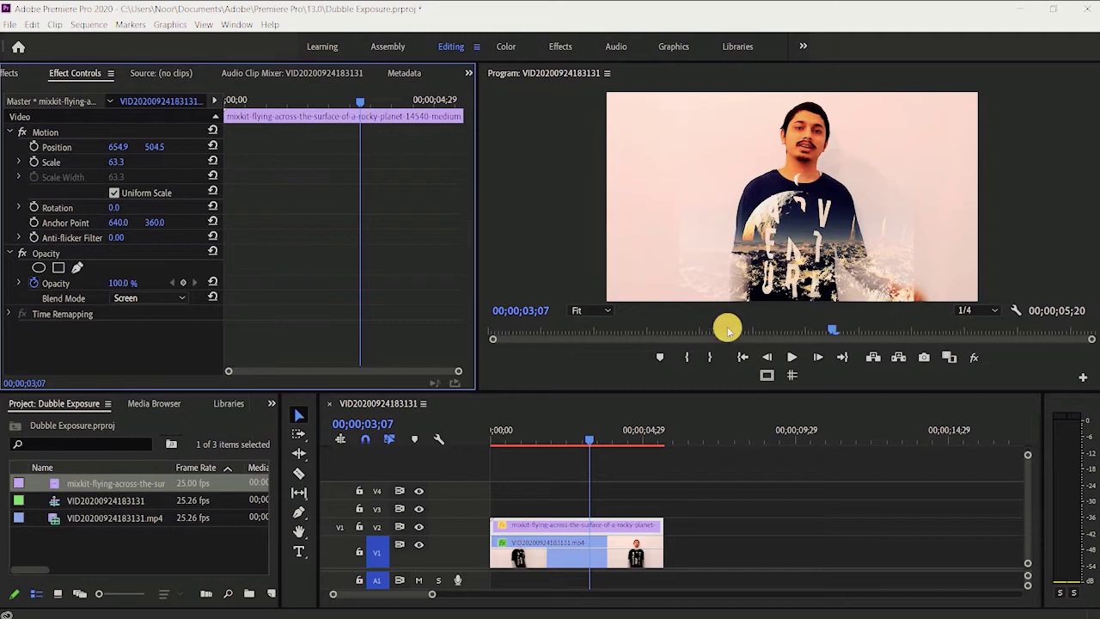
pyautogui.click(807, 243)
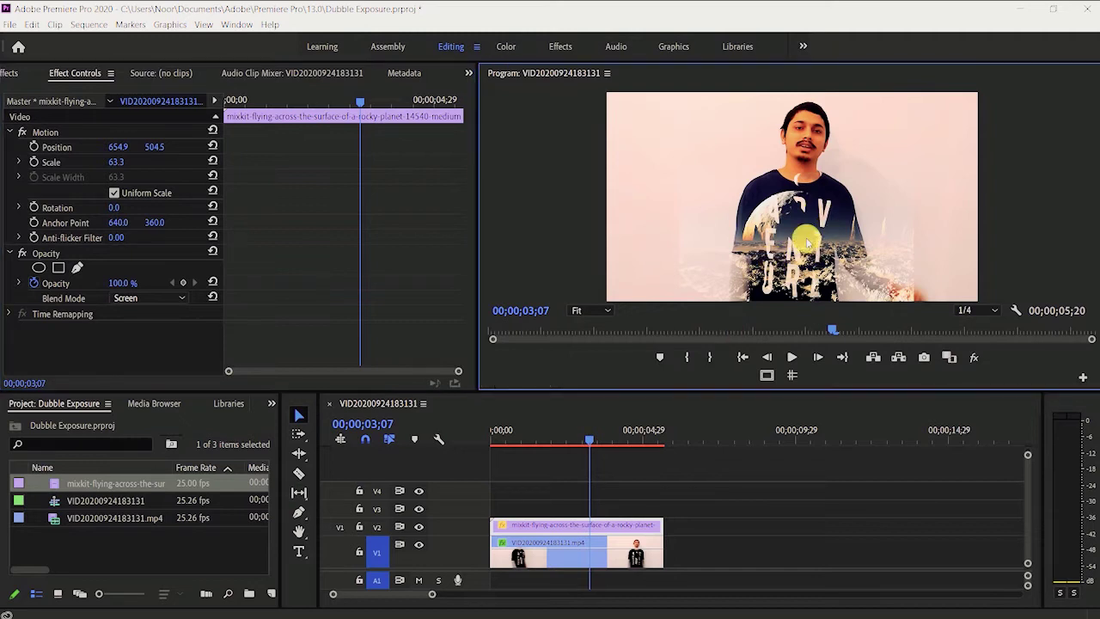
# Play the sequence from the start, showing the planet blended into the shirt.
pyautogui.click(492, 446)
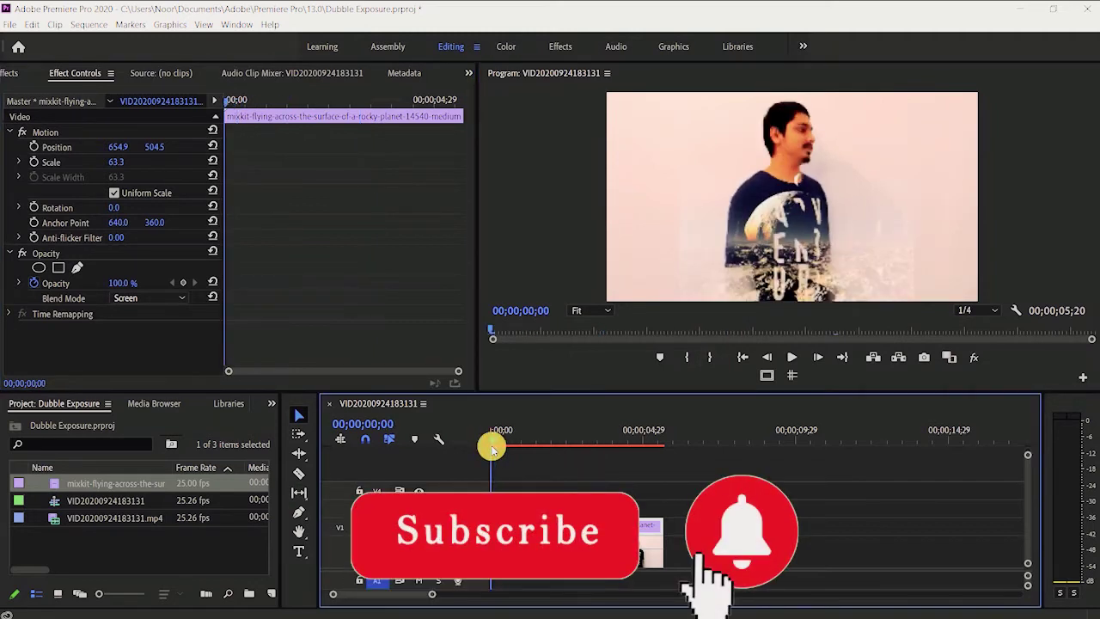
pyautogui.click(789, 360)
pyautogui.click(789, 354)
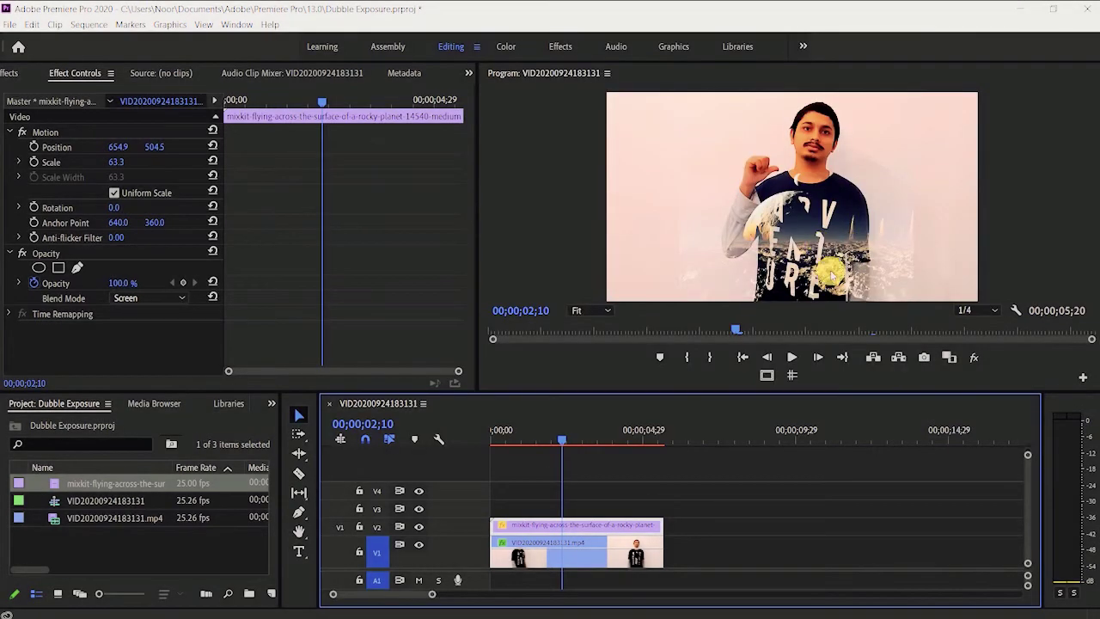
# Load the person's V1 clip and switch to the Color workspace with Lumetri Color.
pyautogui.doubleClick(604, 545)
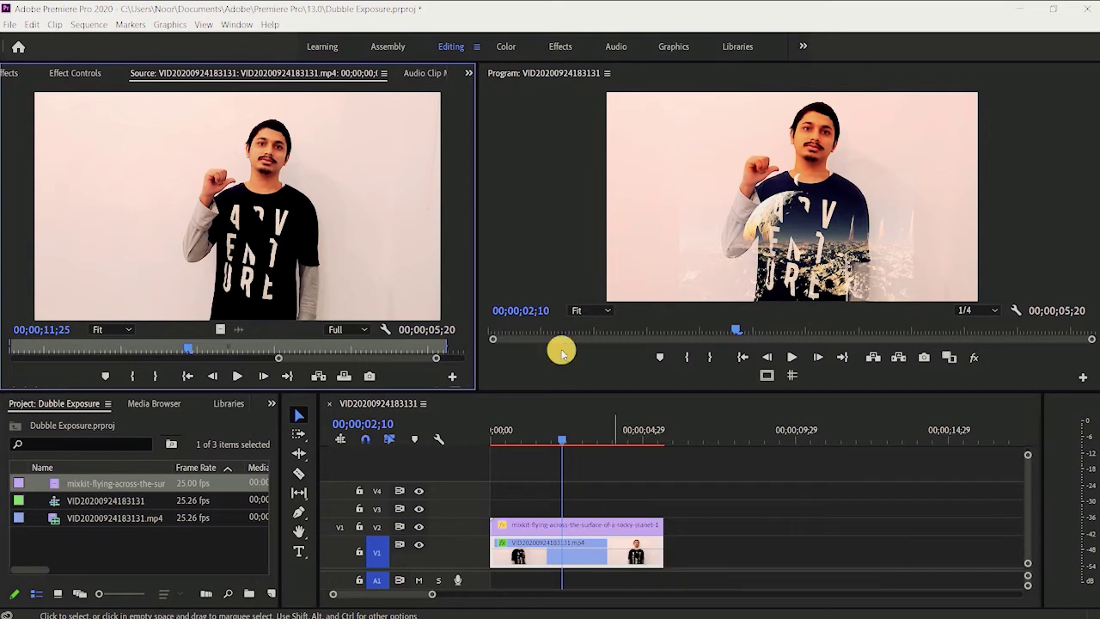
pyautogui.click(505, 47)
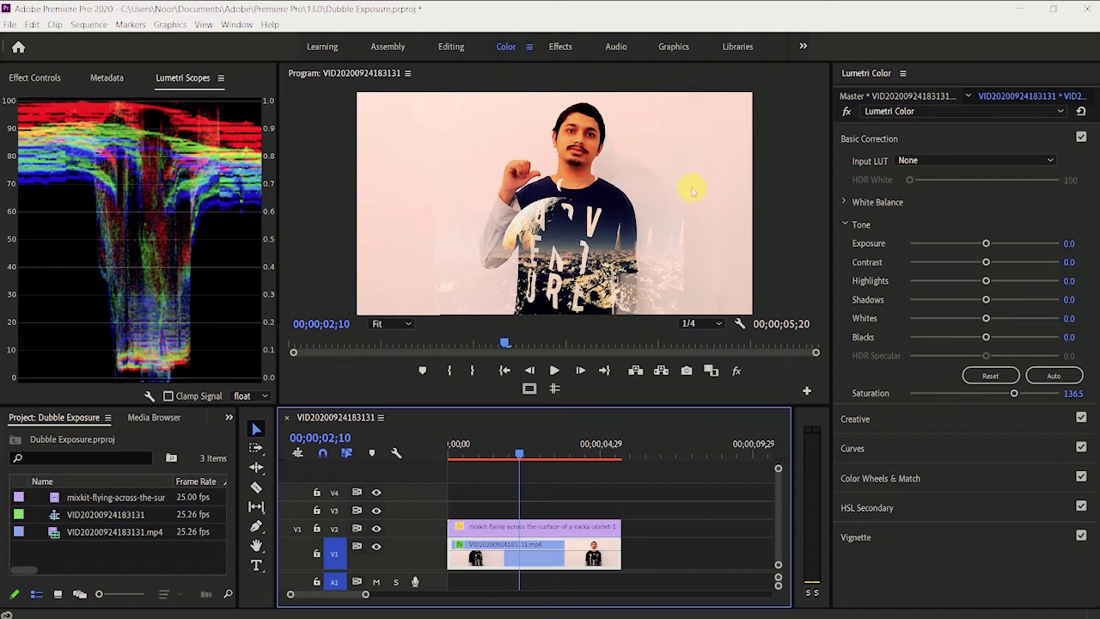
# Set Lumetri Exposure to 2.5, Contrast 31.7 and Highlights 1.9 on the person's clip.
pyautogui.moveTo(524, 452); pyautogui.dragTo(554, 458)
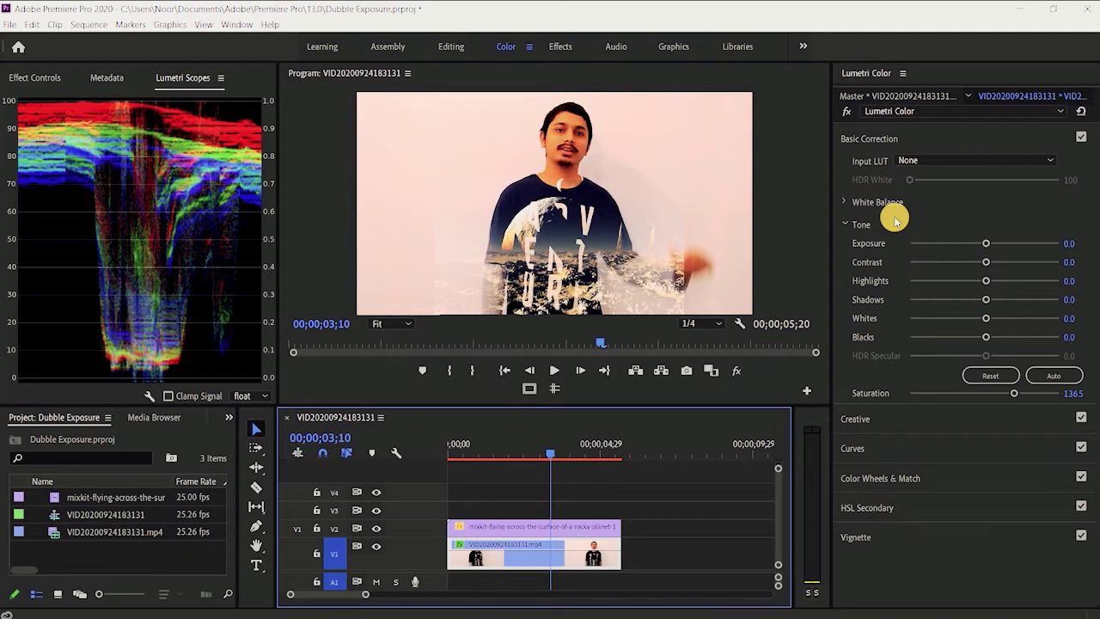
pyautogui.click(873, 200)
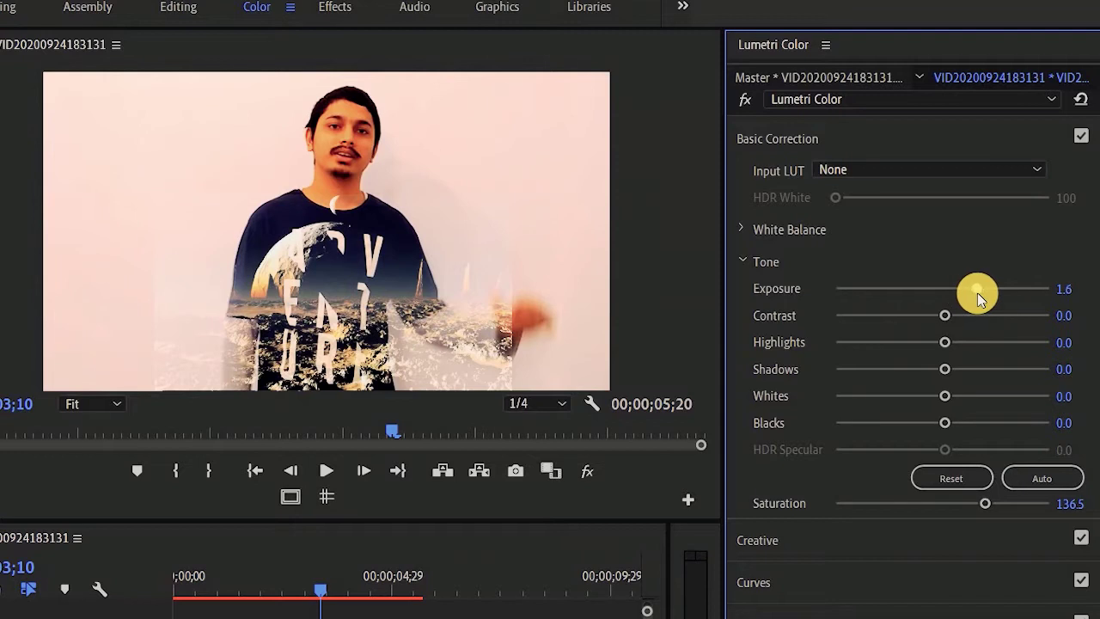
pyautogui.moveTo(976, 292); pyautogui.dragTo(985, 295)
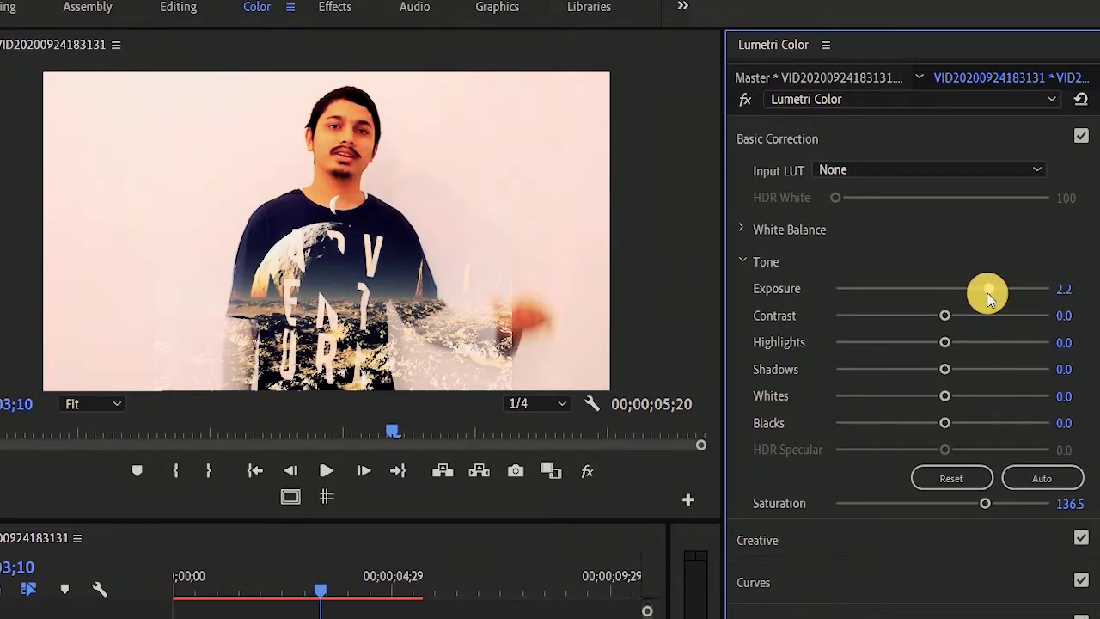
pyautogui.click(1067, 290)
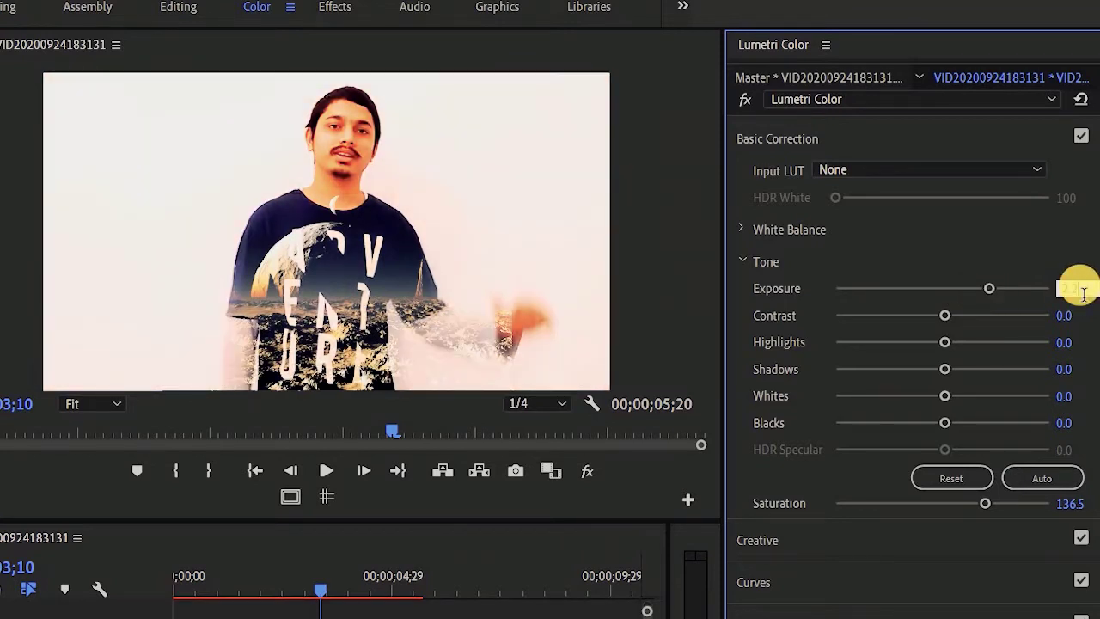
pyautogui.write('2.5')
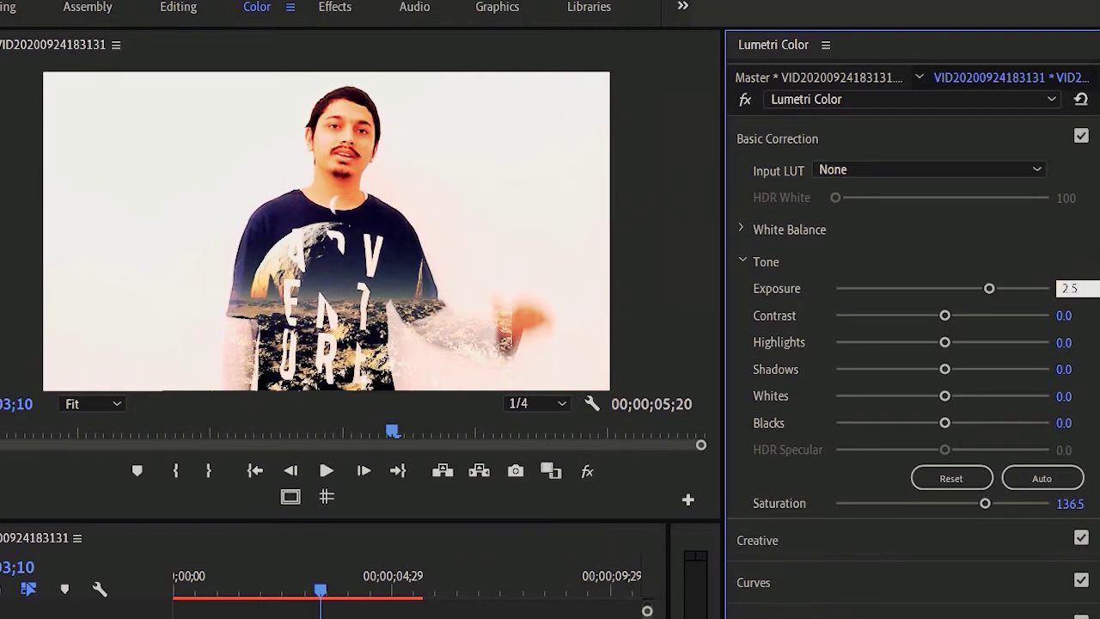
pyautogui.click(1076, 289)
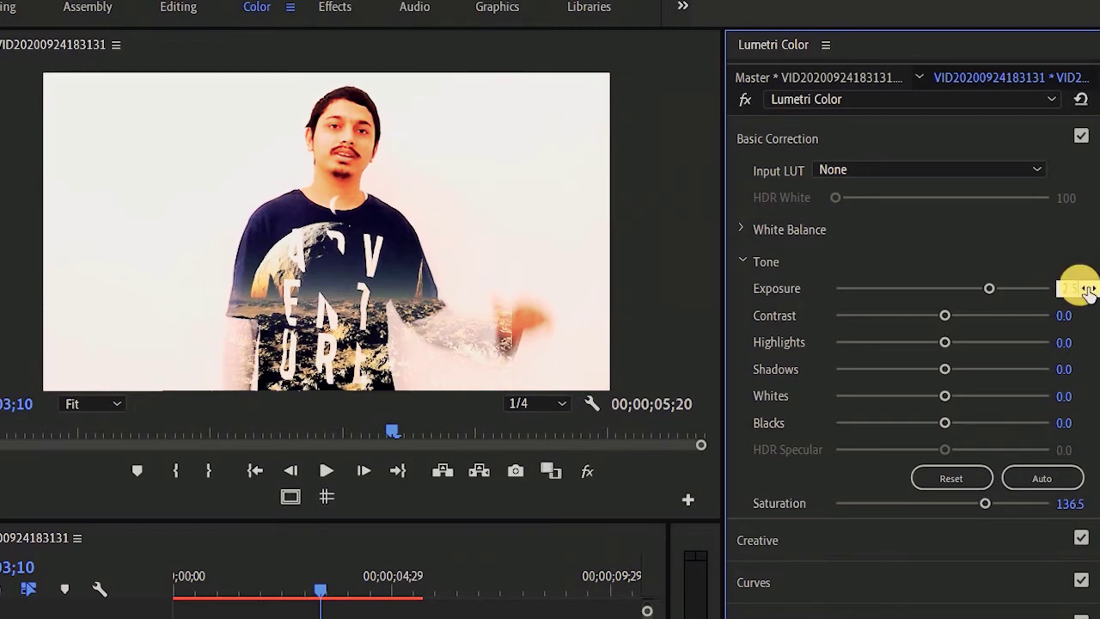
pyautogui.press('Return')
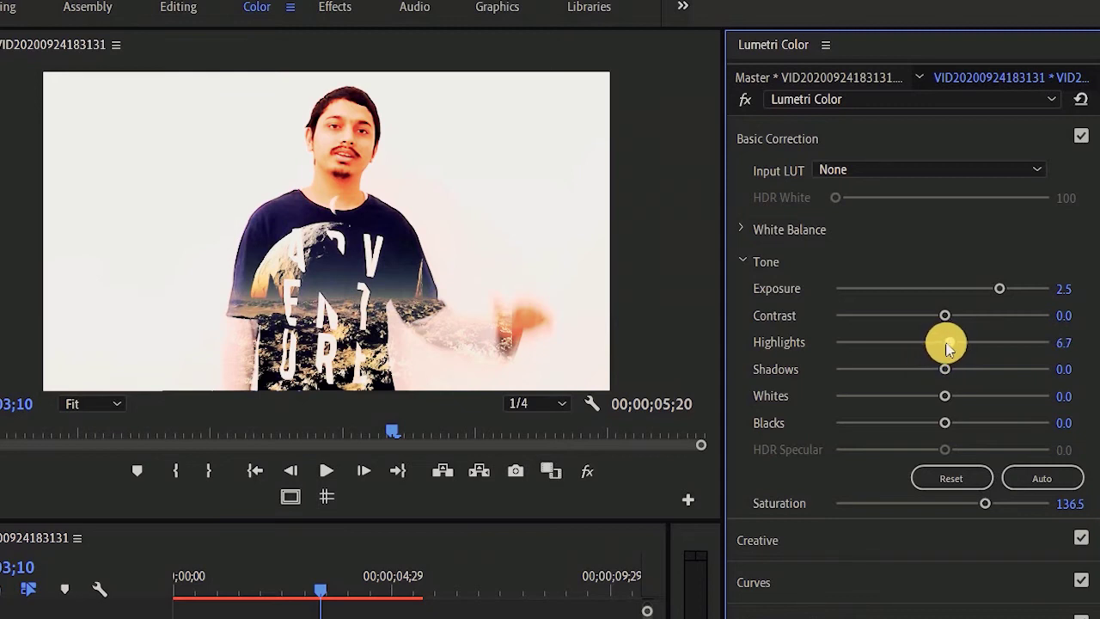
pyautogui.moveTo(949, 345); pyautogui.dragTo(971, 321)
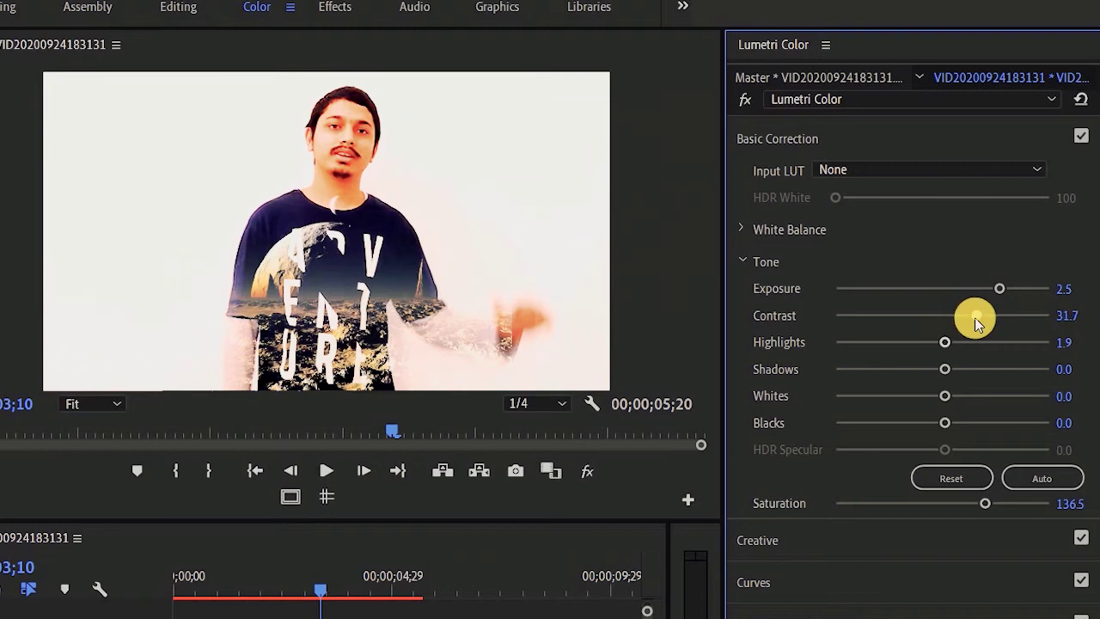
pyautogui.moveTo(314, 589); pyautogui.dragTo(187, 592)
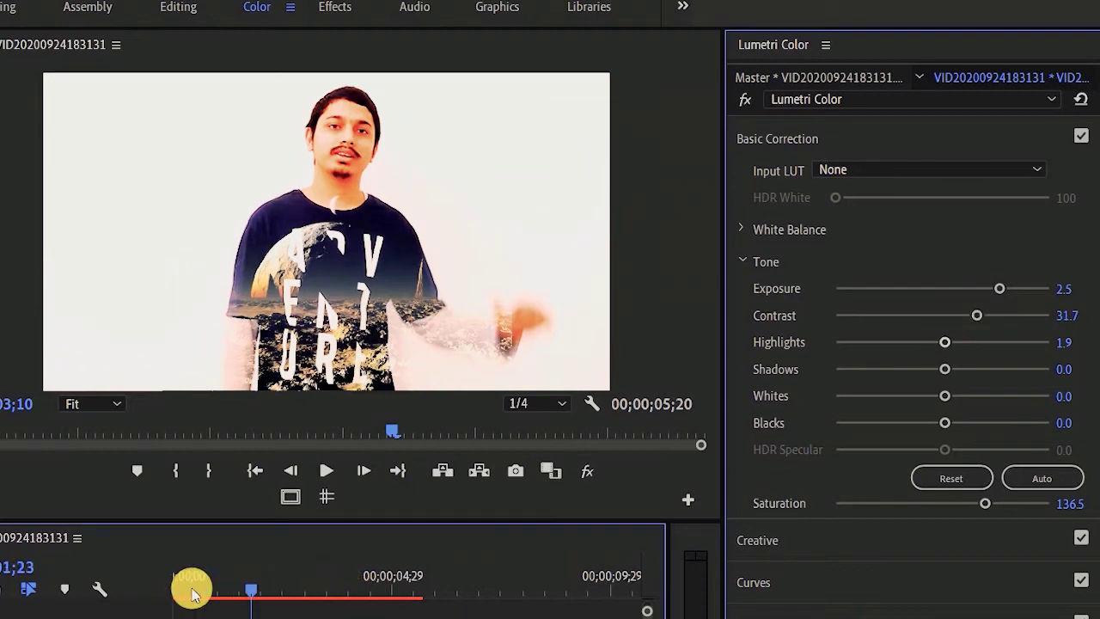
# Play the brightened composite and stop around three seconds in.
pyautogui.click(327, 470)
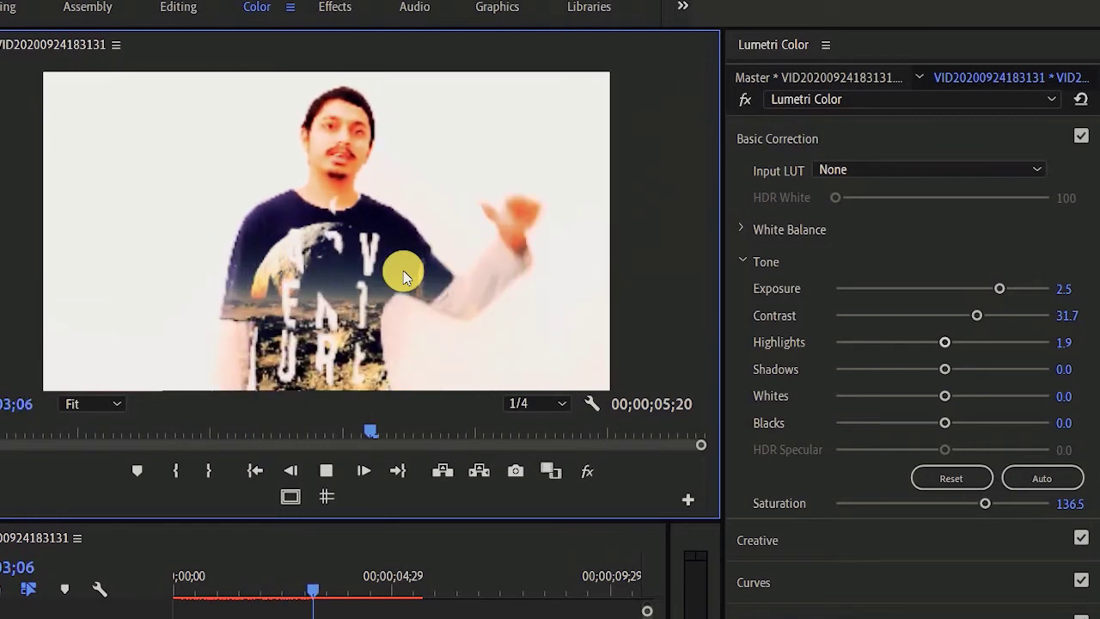
pyautogui.press('space')
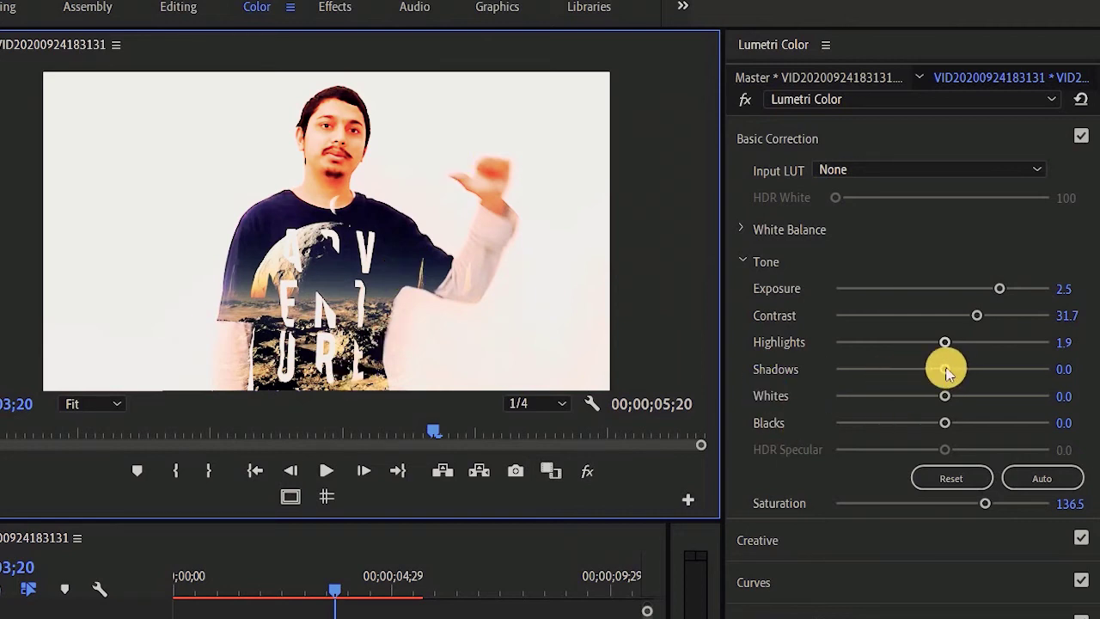
# Retune to Exposure 2.6, Contrast 8.7, Highlights -17.3, then rewind to the start.
pyautogui.moveTo(945, 342); pyautogui.dragTo(922, 345)
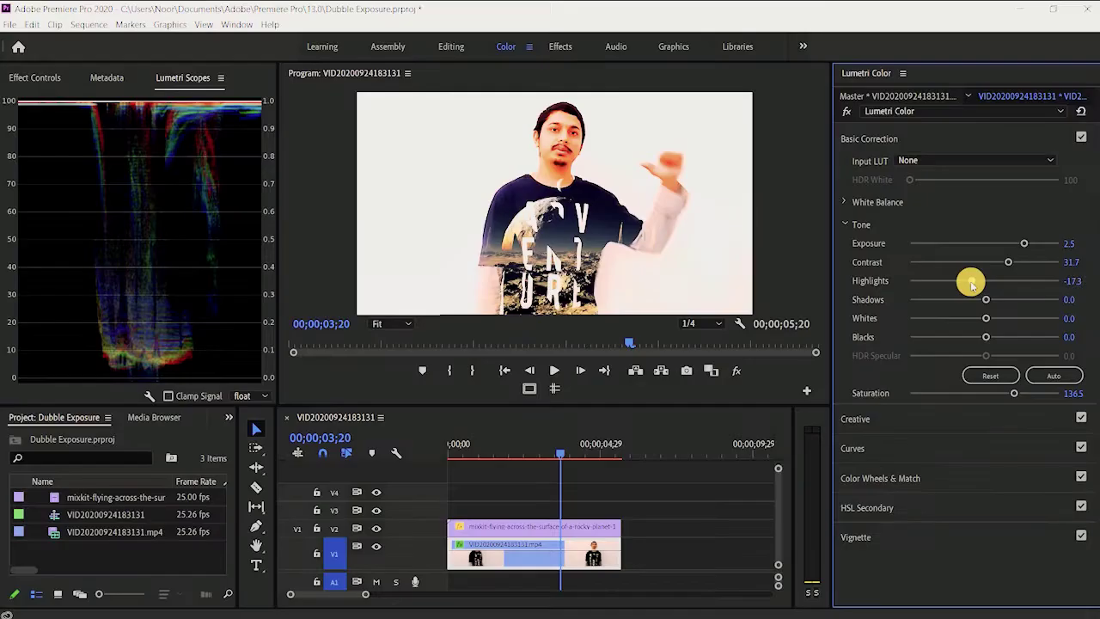
pyautogui.moveTo(1007, 262); pyautogui.dragTo(995, 262)
pyautogui.doubleClick(1020, 244)
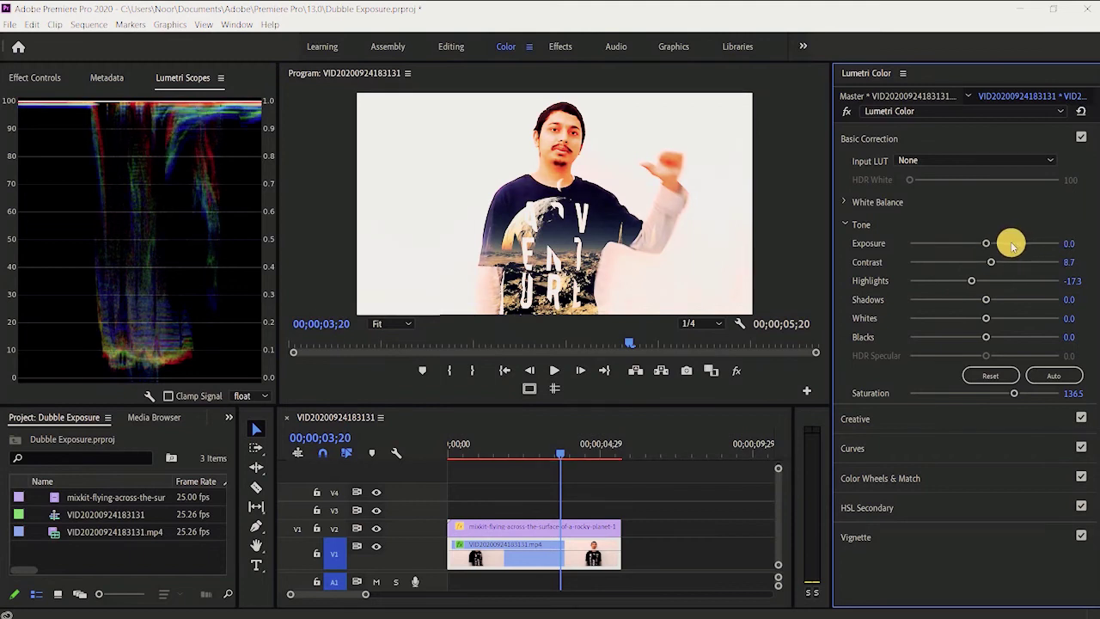
pyautogui.click(1014, 246)
pyautogui.doubleClick(1015, 246)
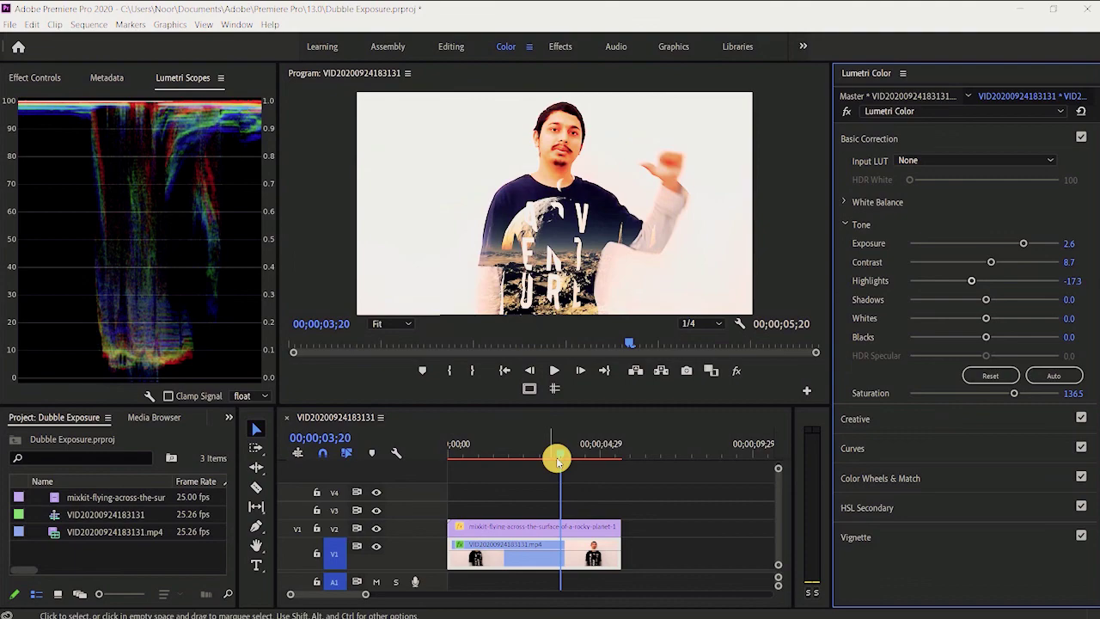
pyautogui.moveTo(557, 460); pyautogui.dragTo(441, 486)
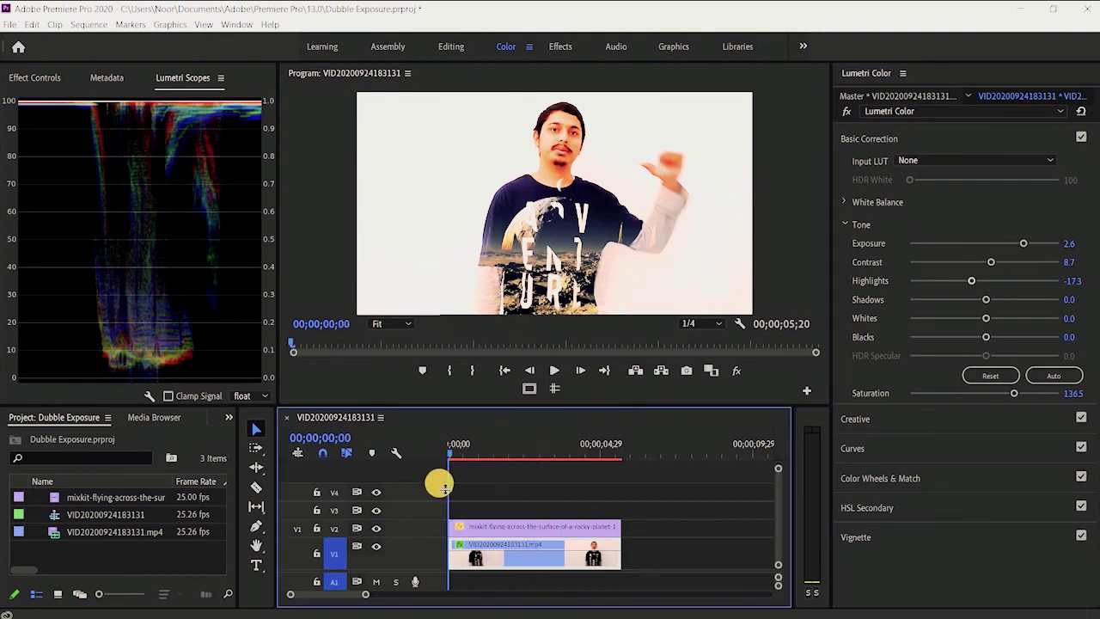